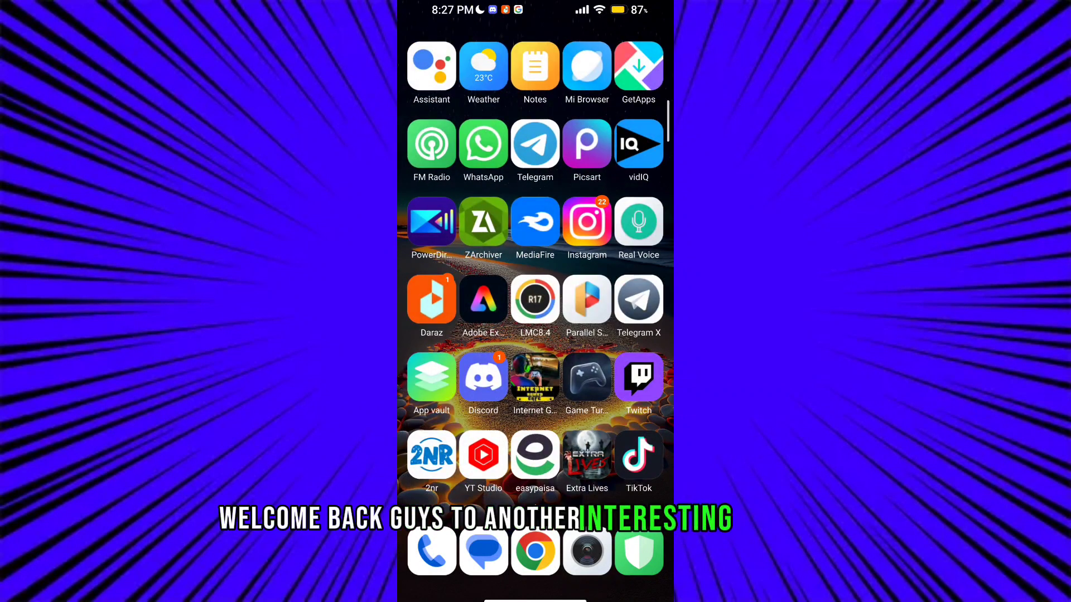
Open ZArchiver from the app grid and go to the Download folder.
drag(487, 242, 474, 237)
click(488, 242)
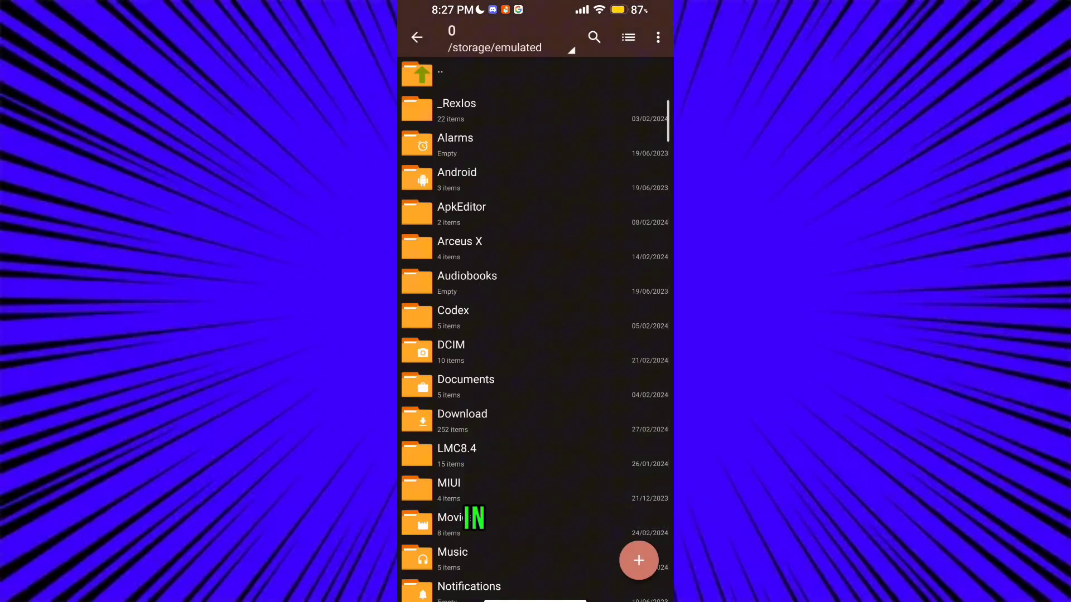
click(469, 413)
scroll(535, 334, down, 10)
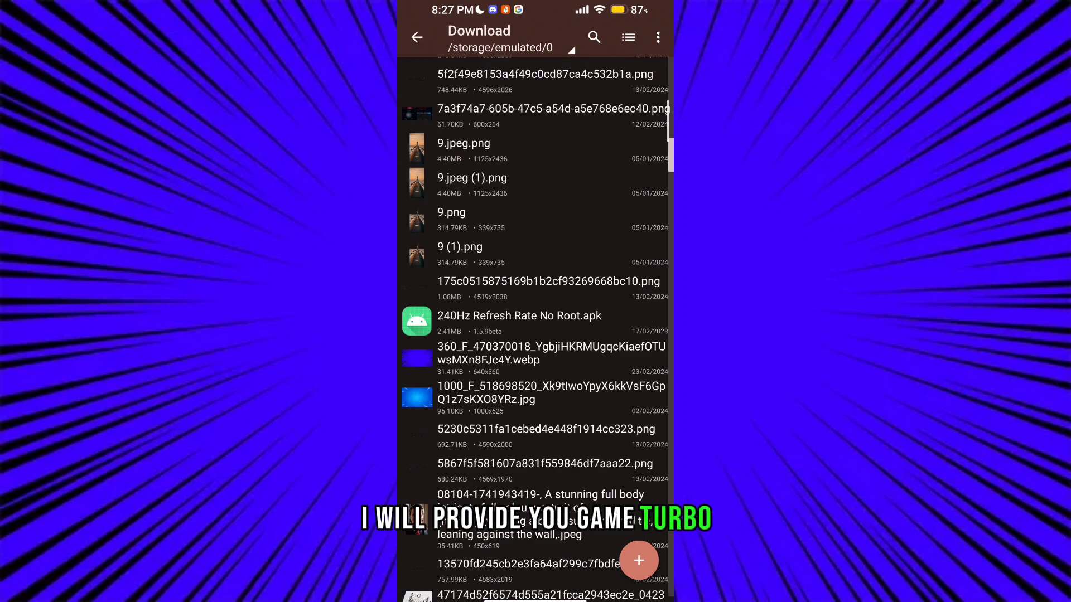
scroll(536, 335, down, 10)
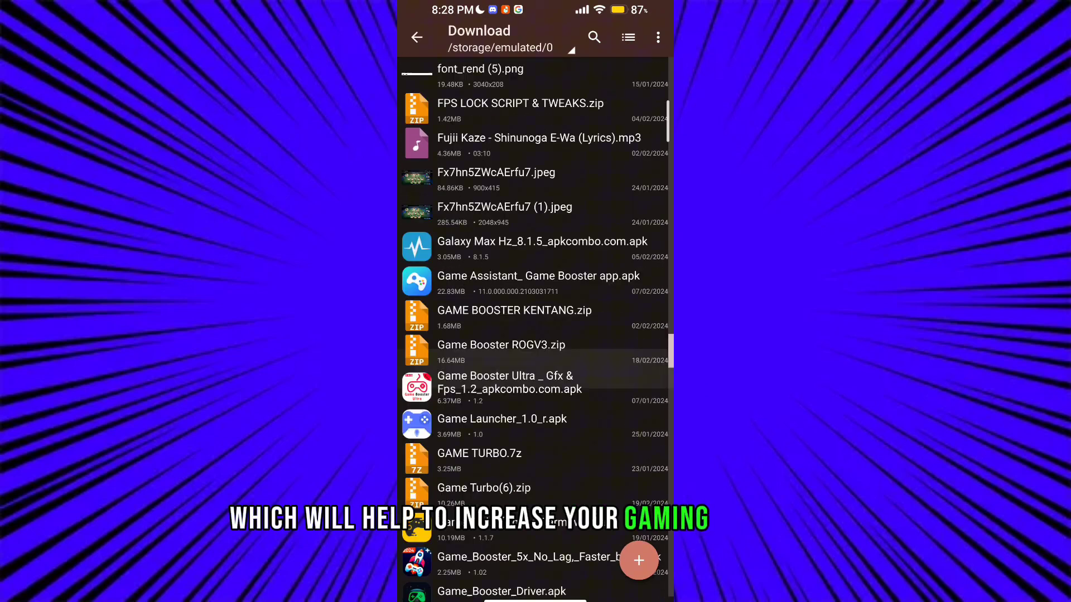
drag(669, 335, 670, 368)
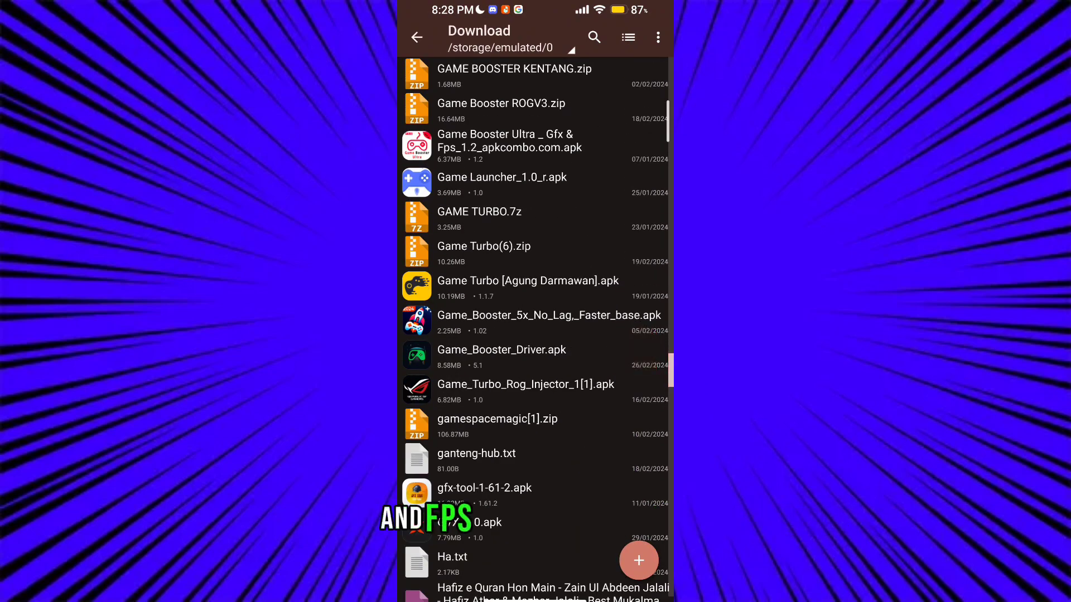
Install Game_Booster_Driver.apk, installing anyway past the Play Protect harmful-app warning.
click(500, 350)
click(444, 308)
click(619, 342)
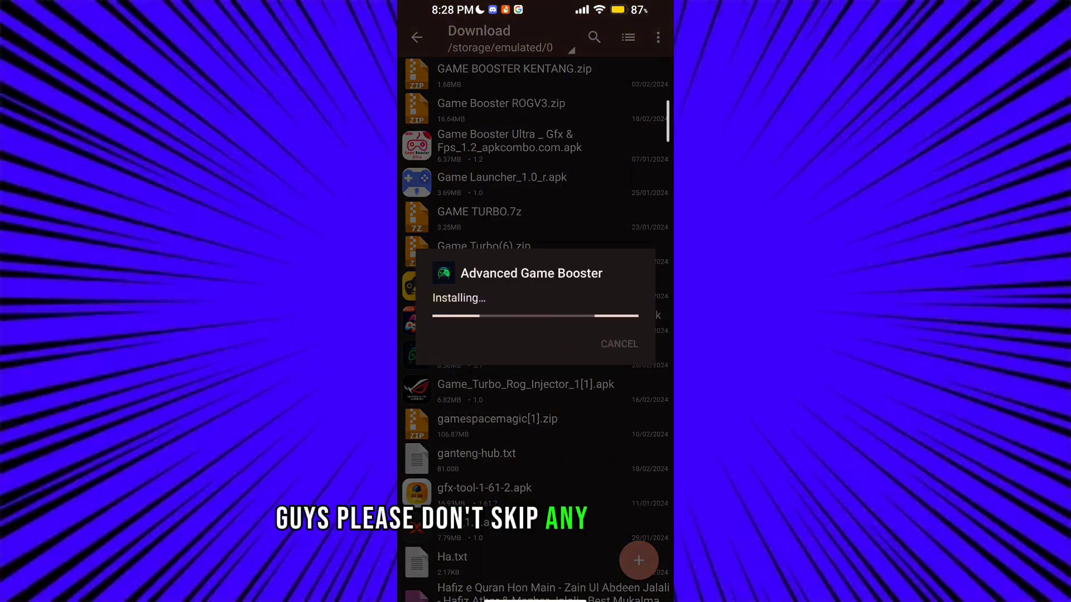
click(464, 355)
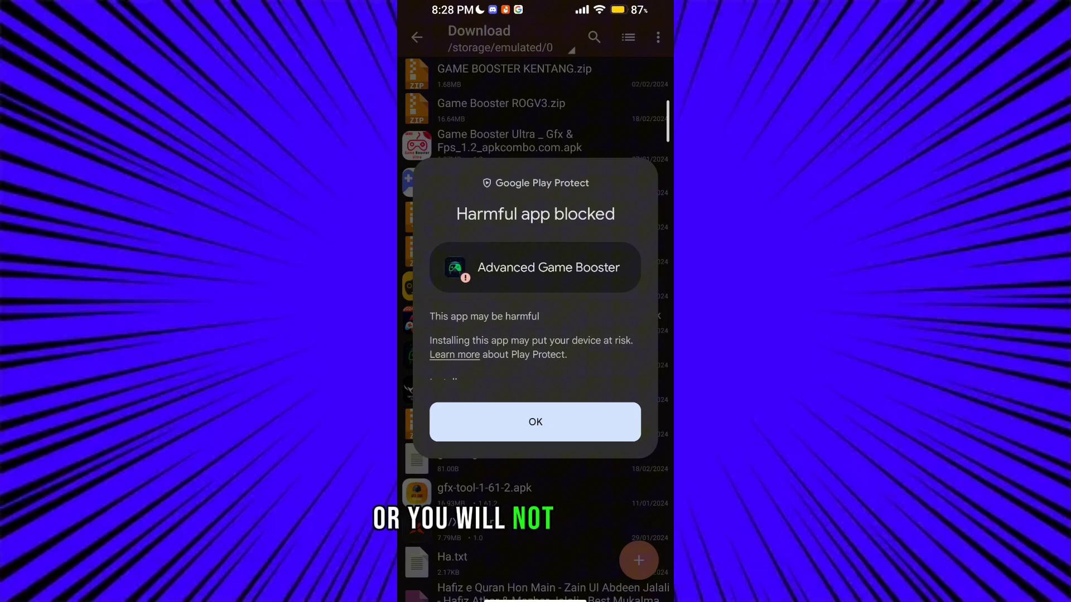
click(456, 381)
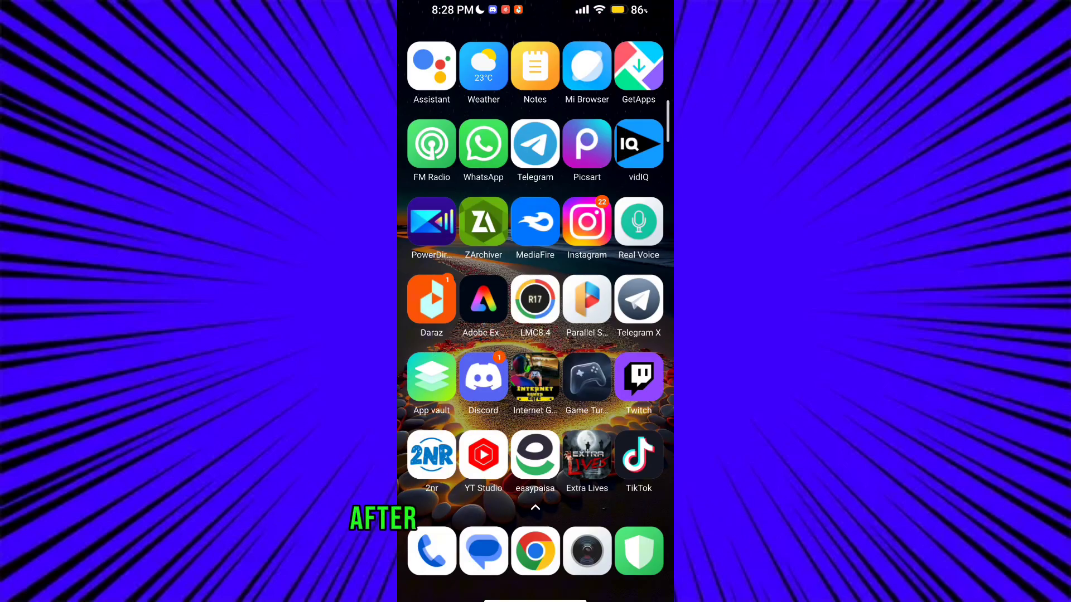
scroll(535, 301, down, 5)
Launch Advanced Game Booster, accept background-running permission, and switch on Auto Boost.
click(585, 144)
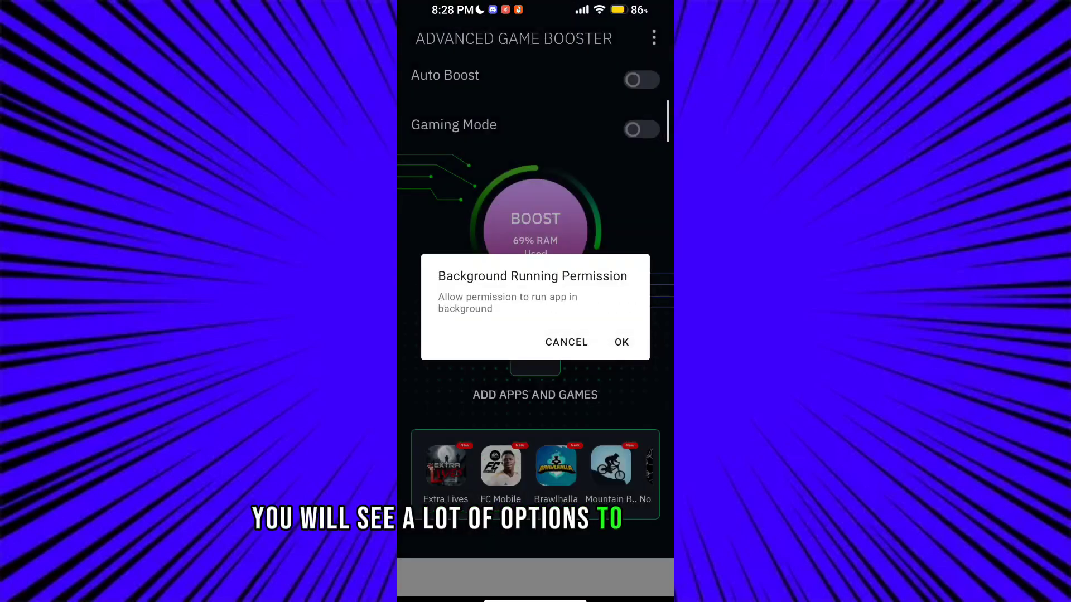
click(622, 342)
click(530, 190)
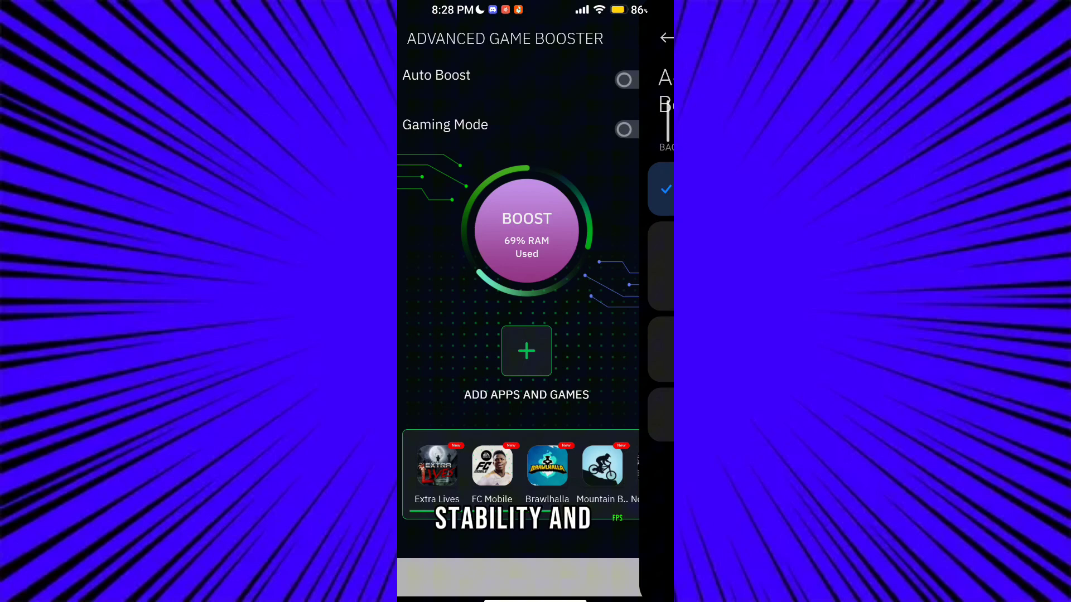
click(640, 79)
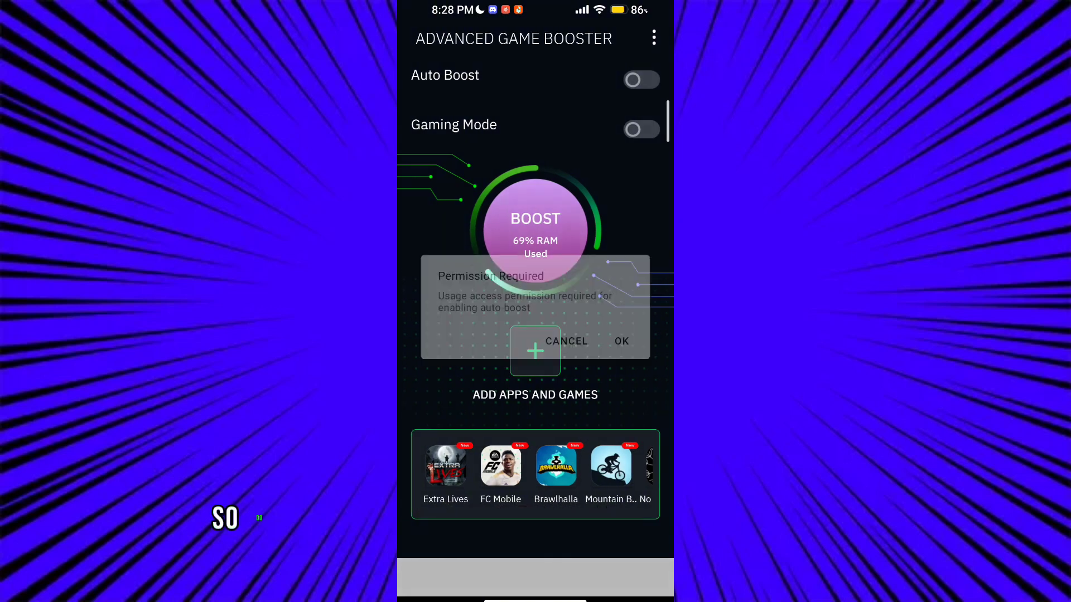
Turn on Permit usage access for Advanced Game Booster and tick the risk acknowledgement.
click(566, 341)
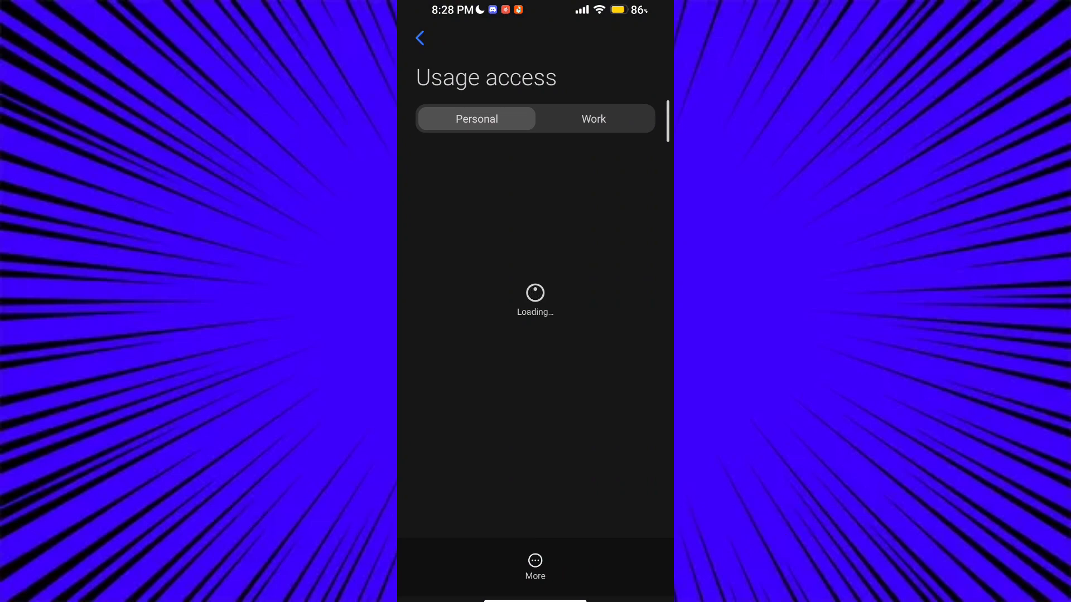
click(532, 161)
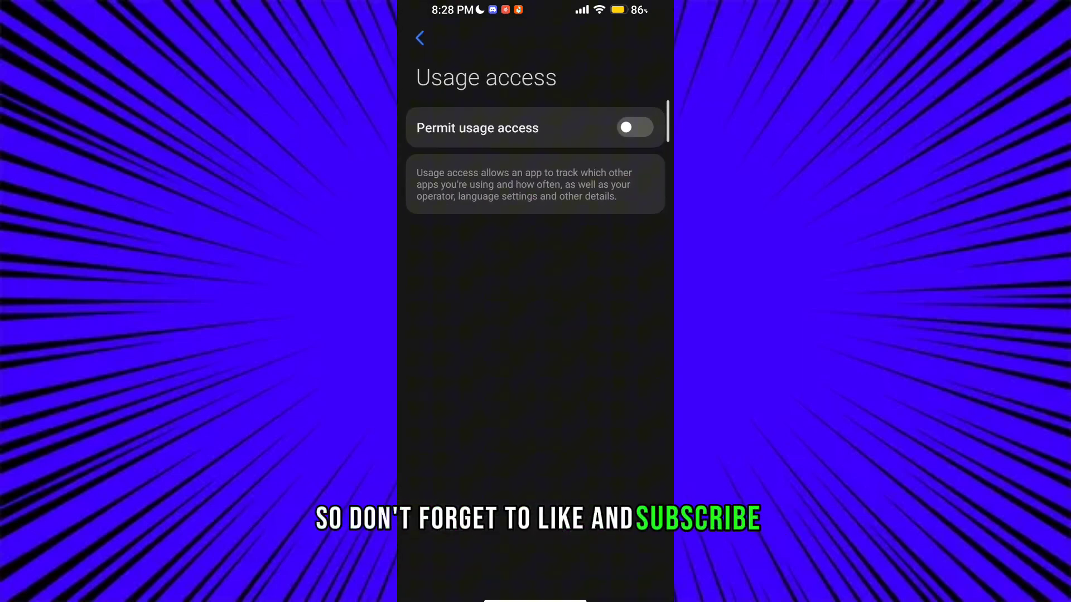
click(633, 125)
click(427, 498)
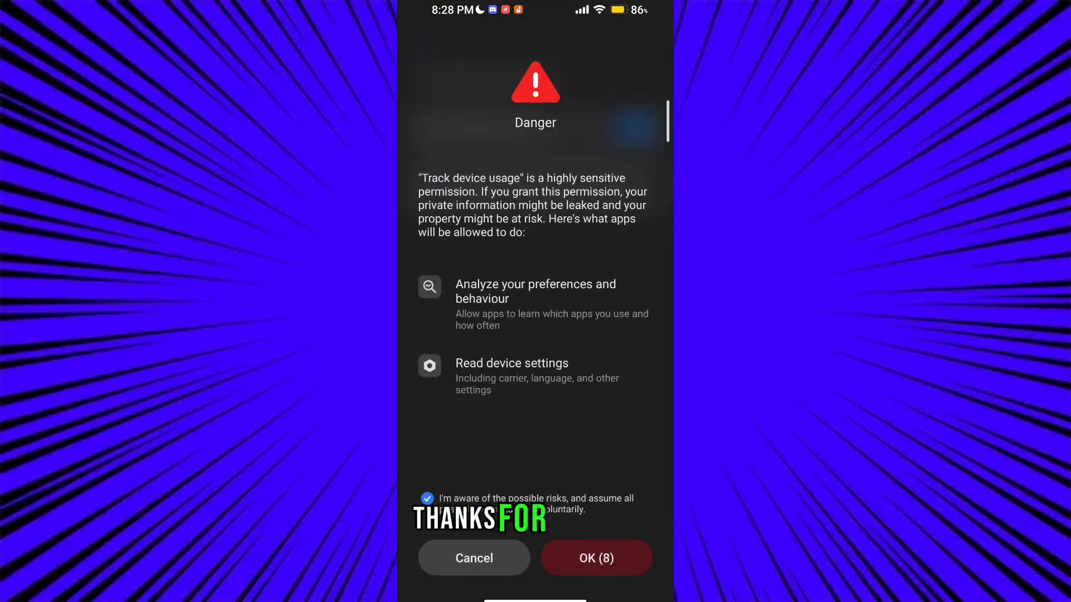